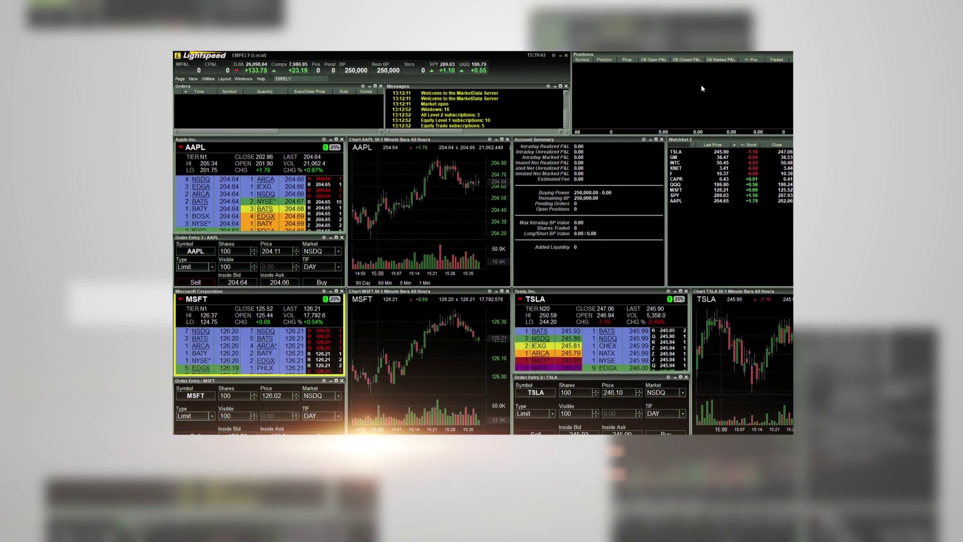
Open a most active options scan and switch it to most unusual volume options
{"action": "left_click", "coordinate": [195, 79]}
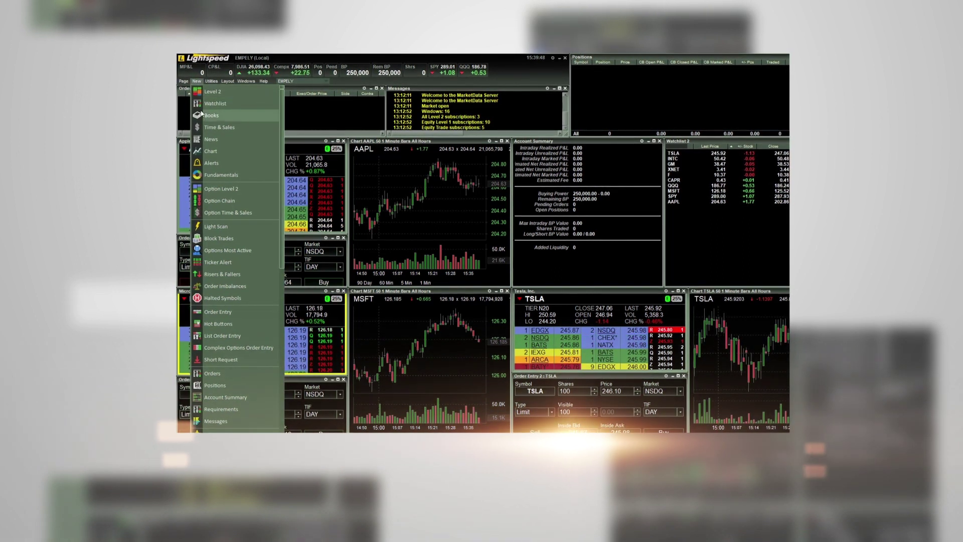
{"action": "left_click", "coordinate": [227, 250]}
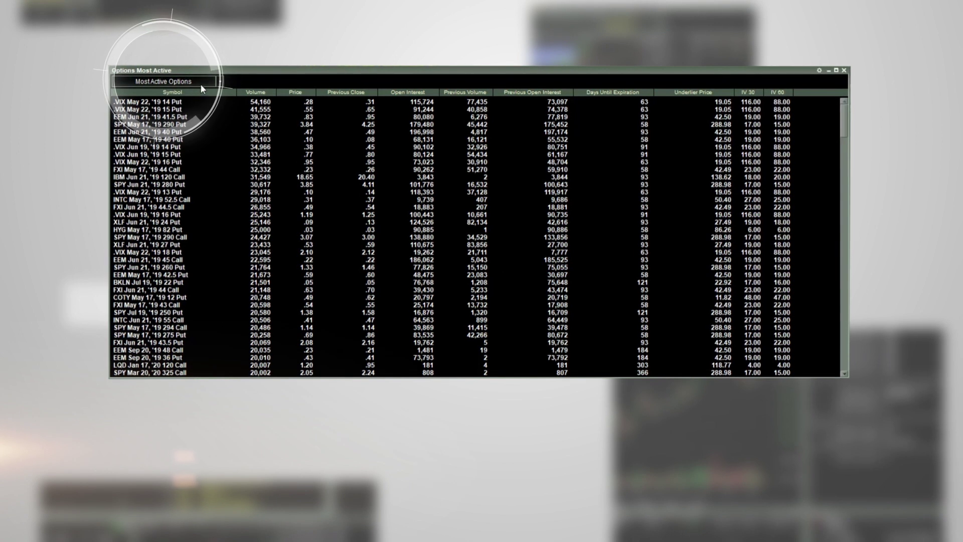
{"action": "left_click", "coordinate": [221, 81]}
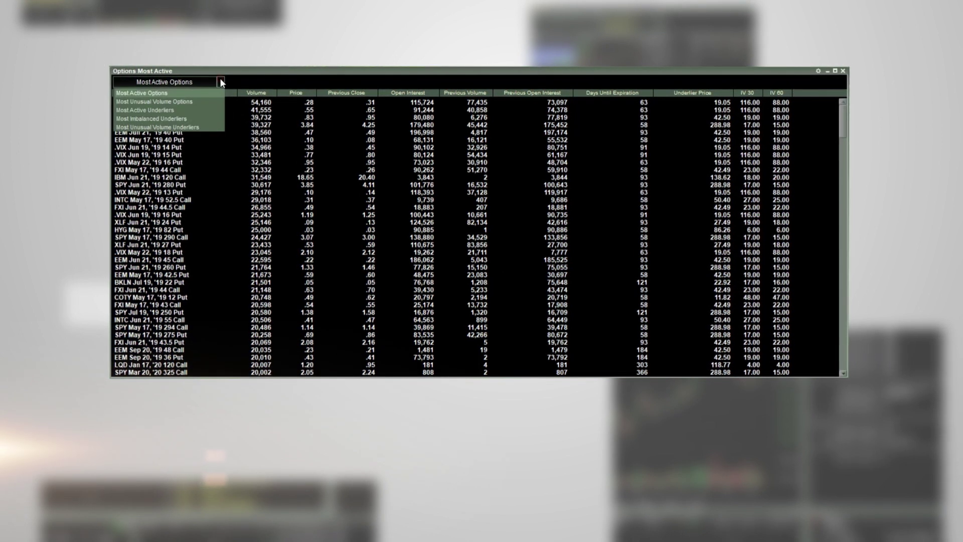
{"action": "left_click", "coordinate": [186, 101]}
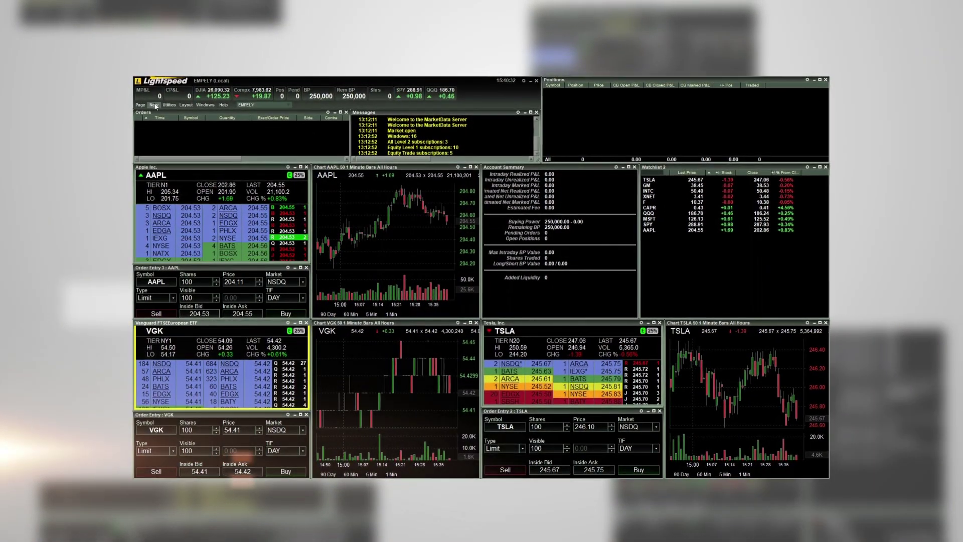
Open a news headlines window and read the White House Iran story, moved lower left
{"action": "left_click", "coordinate": [155, 105]}
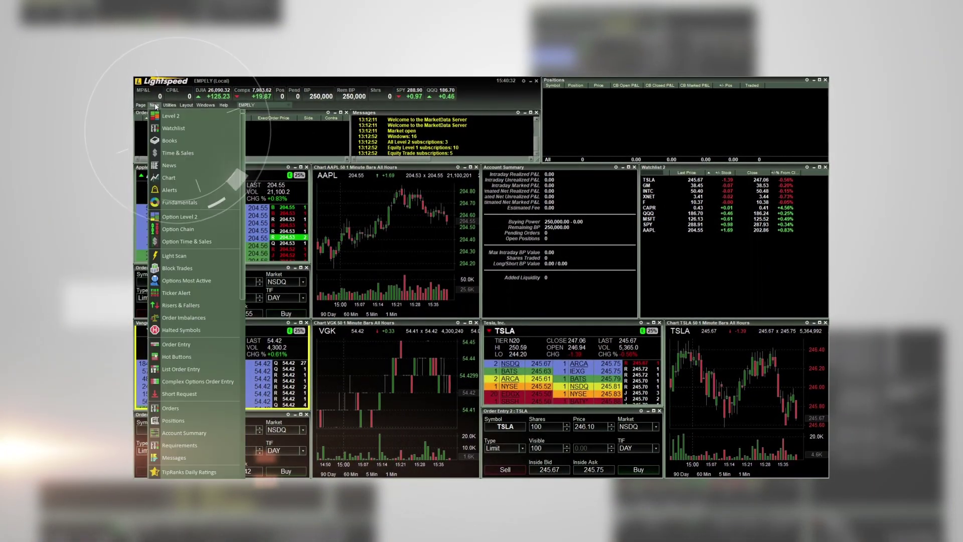
{"action": "left_click", "coordinate": [171, 166]}
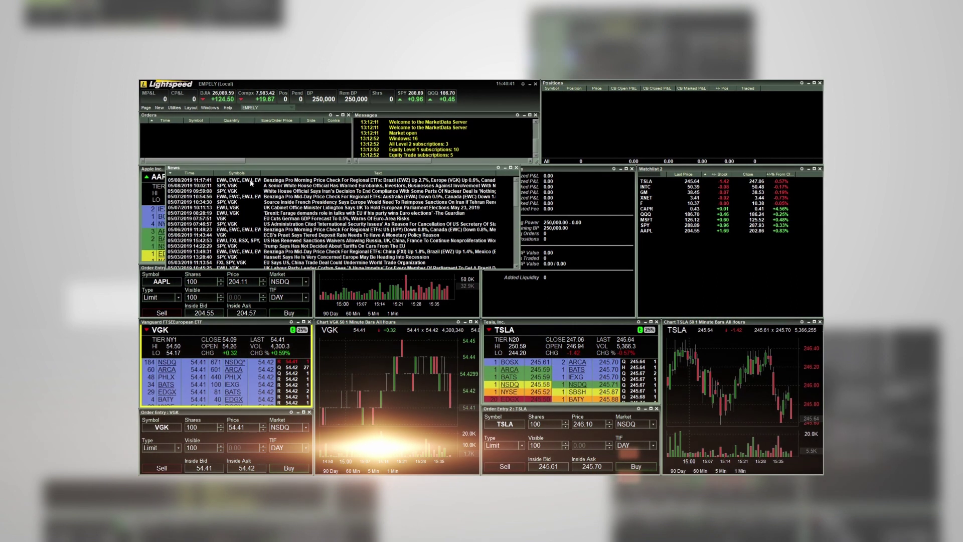
{"action": "double_click", "coordinate": [278, 193]}
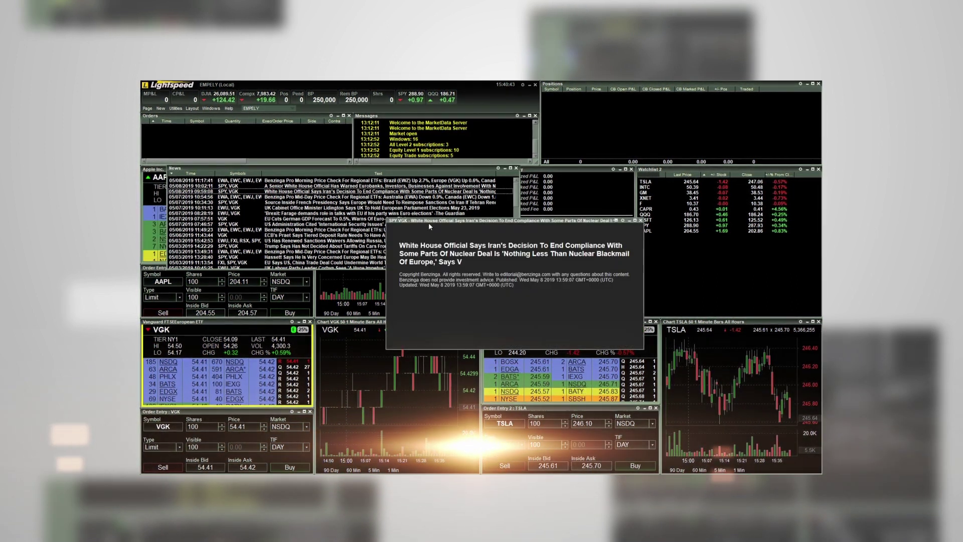
{"action": "left_click_drag", "start_coordinate": [433, 222], "coordinate": [313, 276]}
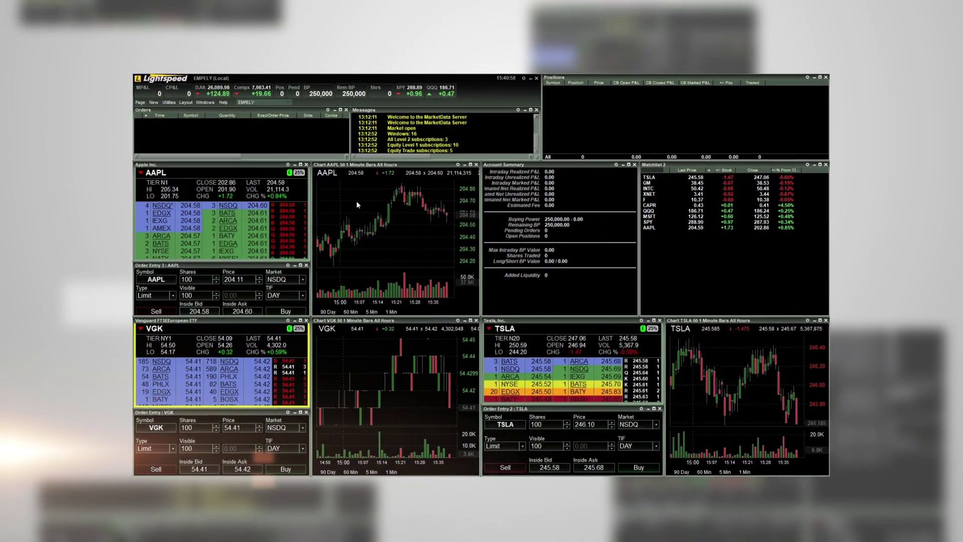
Add an enlarged block trades window beside AAPL, adjust its option contracts filter, then close it
{"action": "left_click", "coordinate": [155, 102]}
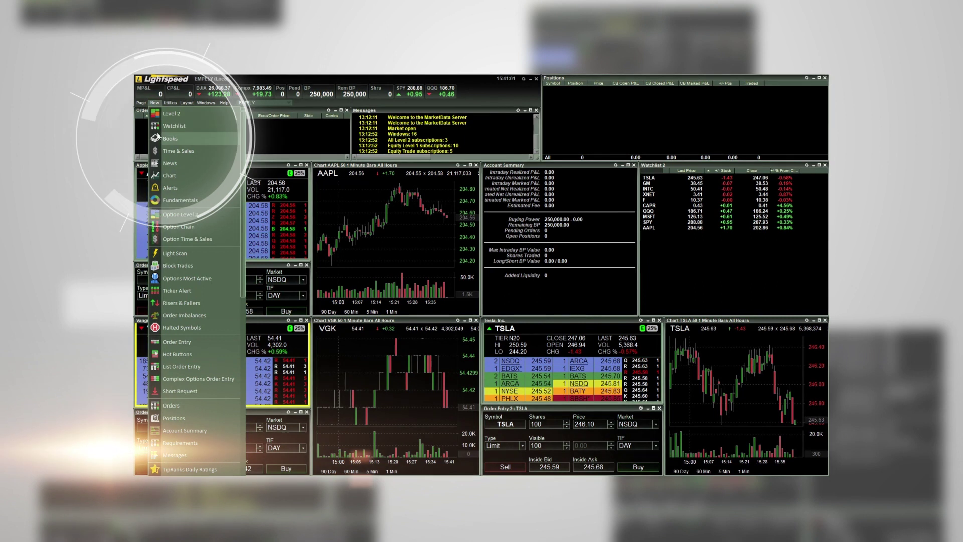
{"action": "left_click", "coordinate": [181, 265]}
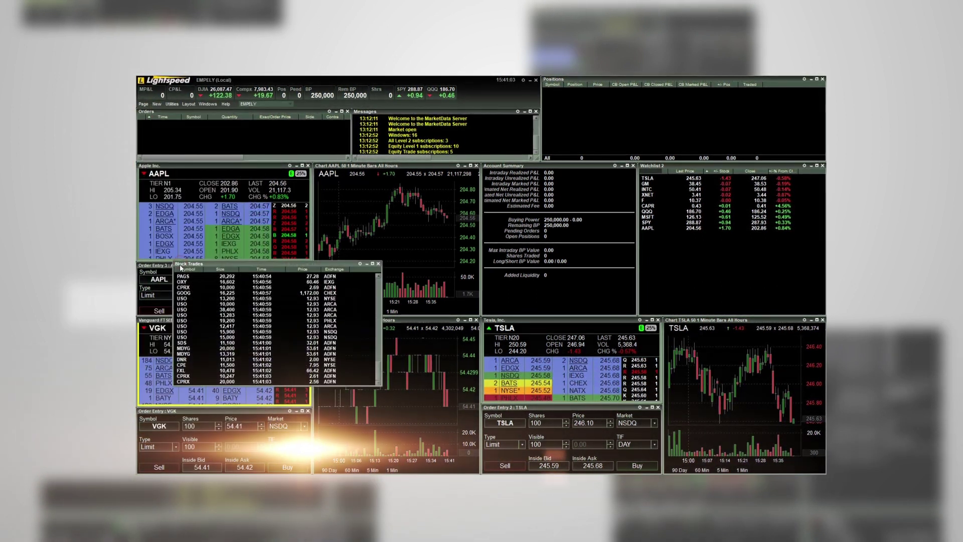
{"action": "left_click_drag", "start_coordinate": [237, 267], "coordinate": [271, 167]}
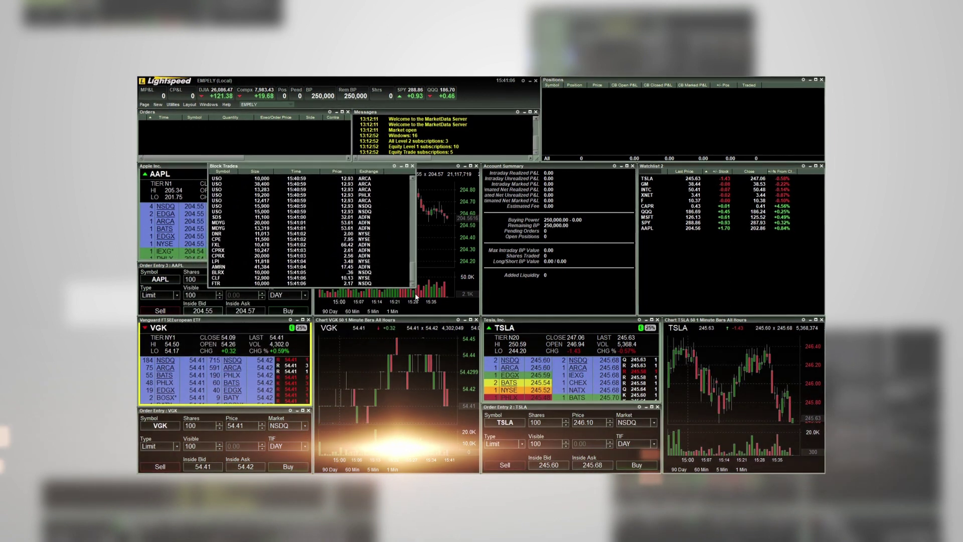
{"action": "left_click_drag", "start_coordinate": [414, 288], "coordinate": [487, 314]}
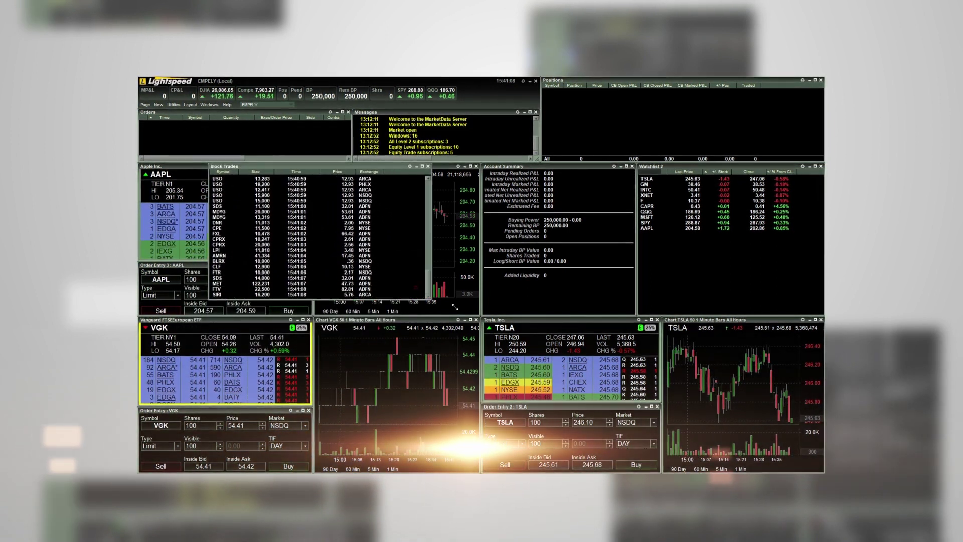
{"action": "left_click", "coordinate": [468, 166]}
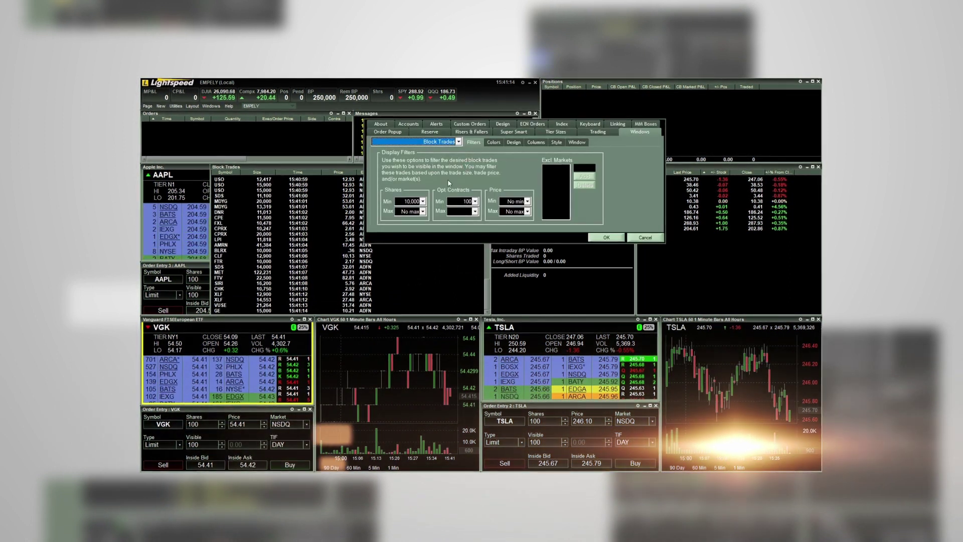
{"action": "left_click", "coordinate": [475, 202]}
{"action": "left_click", "coordinate": [606, 237]}
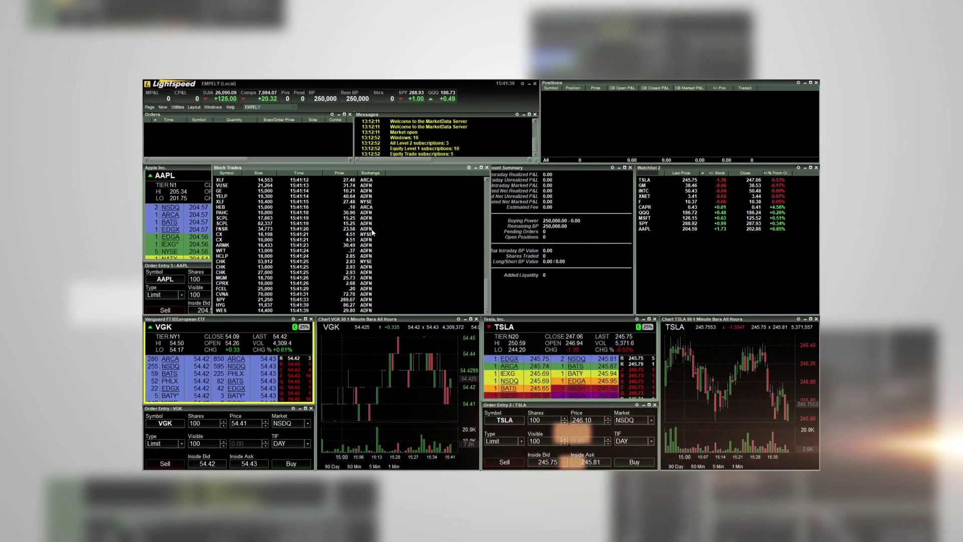
{"action": "left_click", "coordinate": [487, 168]}
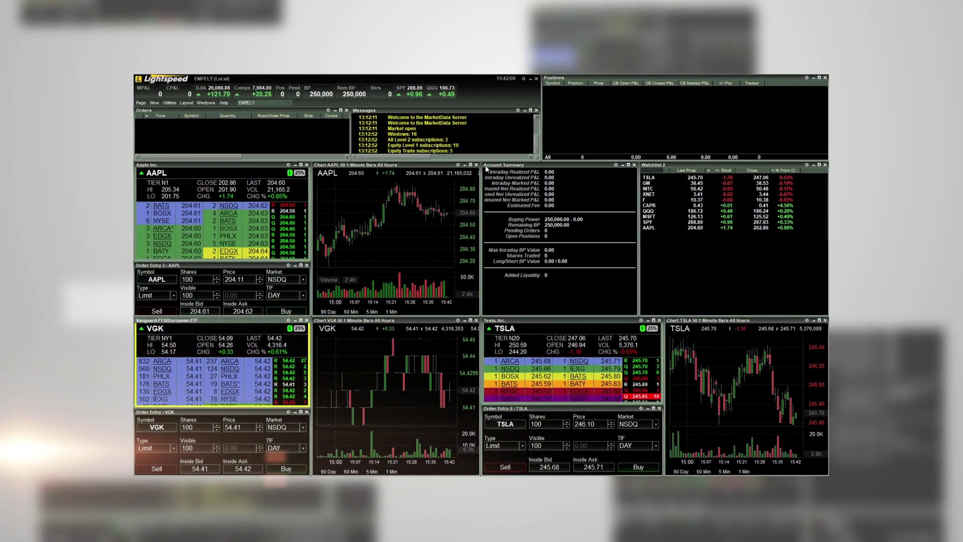
Open the Halted Symbols window and place it over the AAPL panel
{"action": "left_click", "coordinate": [156, 103]}
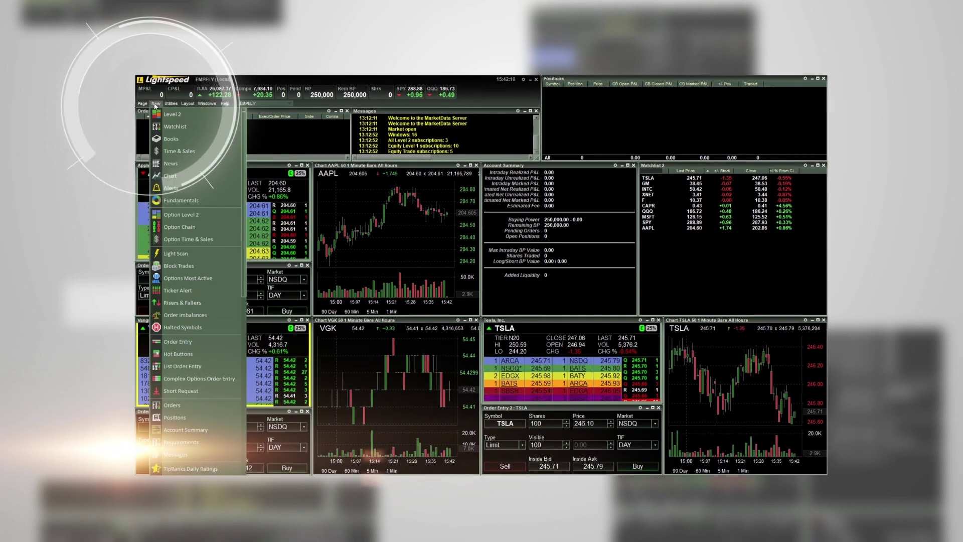
{"action": "left_click", "coordinate": [186, 327]}
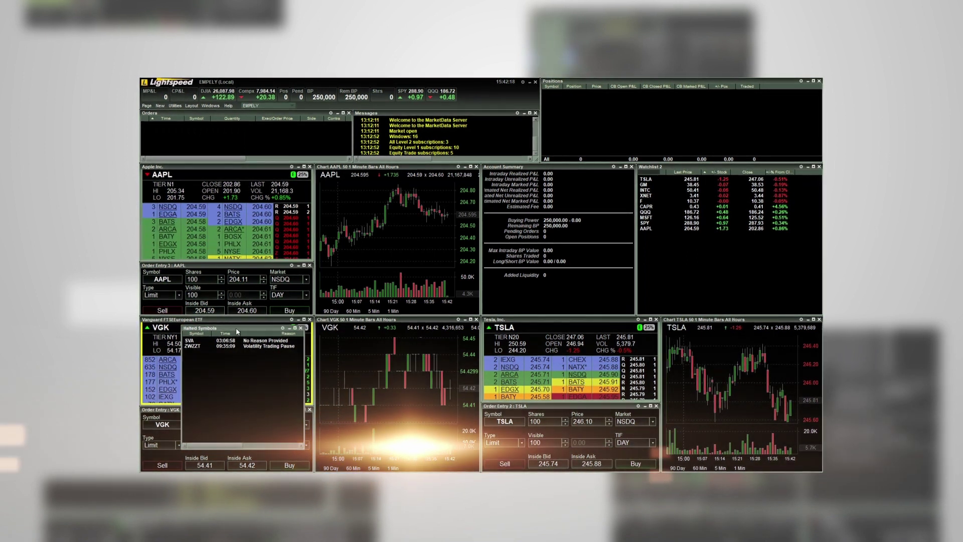
{"action": "left_click_drag", "start_coordinate": [236, 332], "coordinate": [273, 194]}
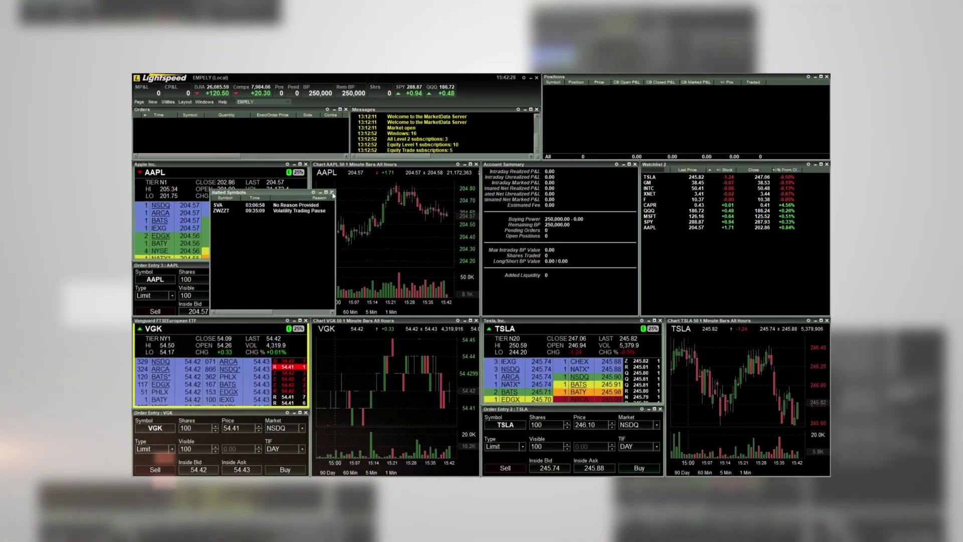
Close the halted symbols list and open a VGK option chain
{"action": "left_click", "coordinate": [332, 192]}
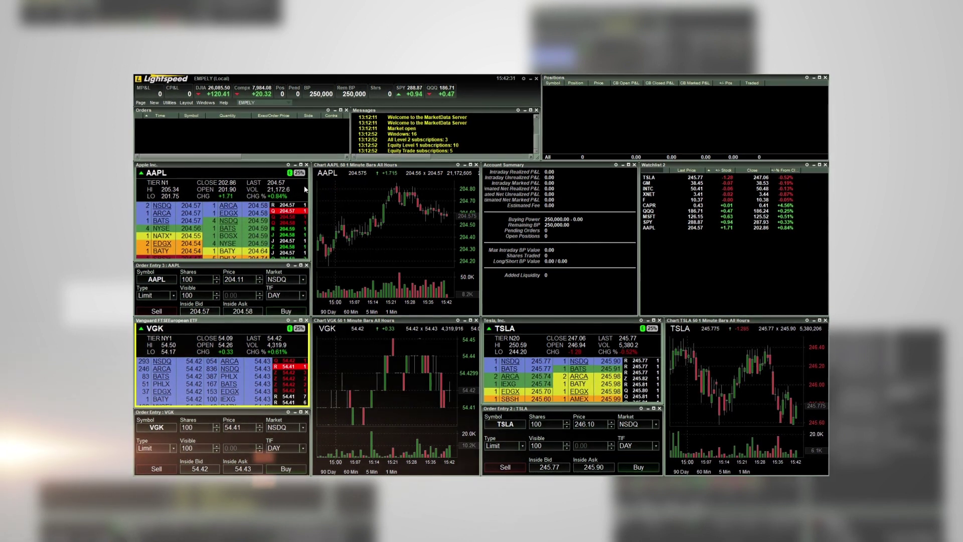
{"action": "left_click", "coordinate": [156, 102]}
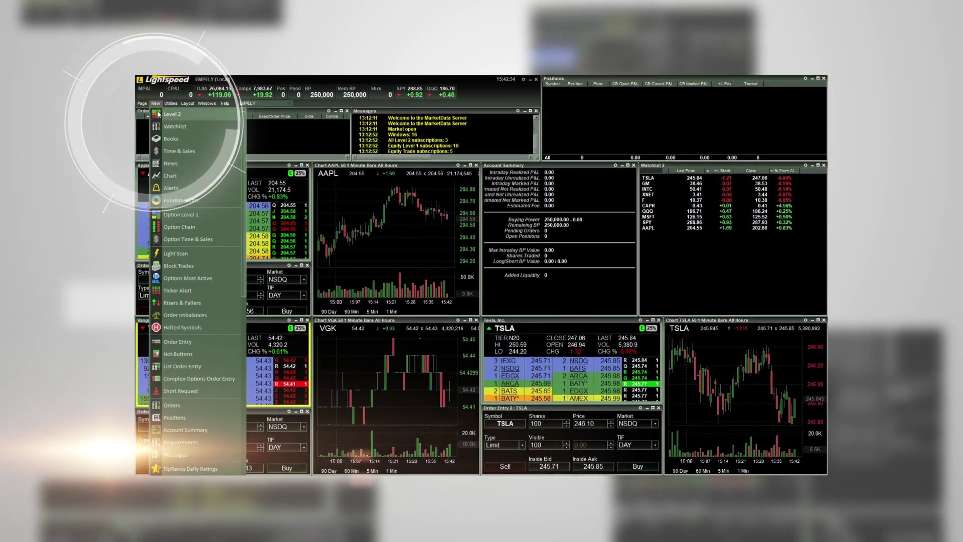
{"action": "left_click", "coordinate": [182, 226]}
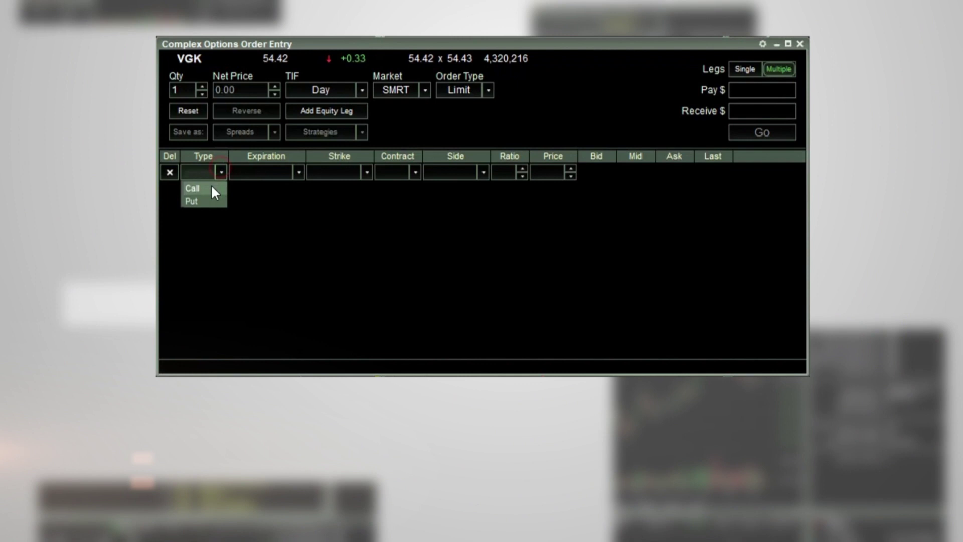
Set the leg to buy a Jun 21 '19 51.00 call, priced at the 3.75 mid
{"action": "left_click", "coordinate": [212, 185]}
{"action": "left_click", "coordinate": [299, 173]}
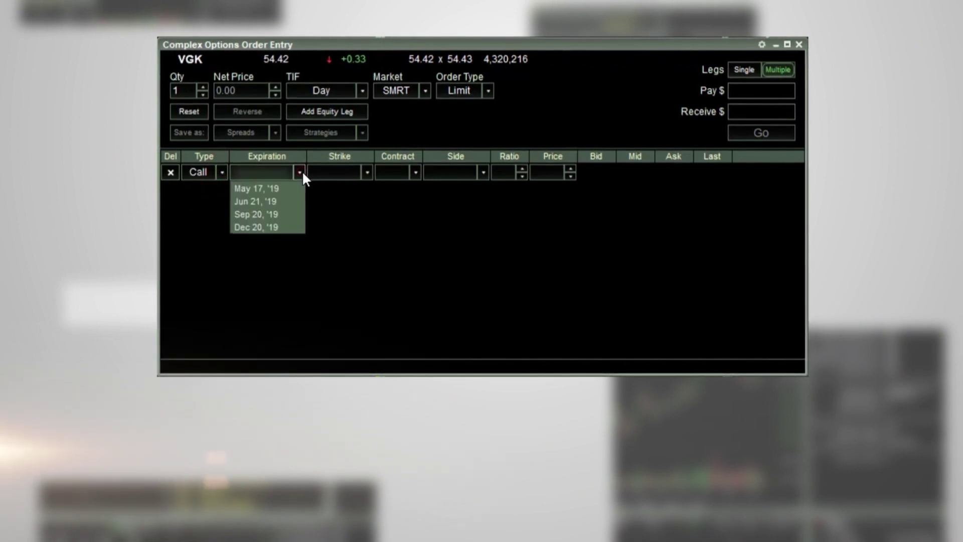
{"action": "left_click", "coordinate": [279, 197]}
{"action": "left_click", "coordinate": [367, 173]}
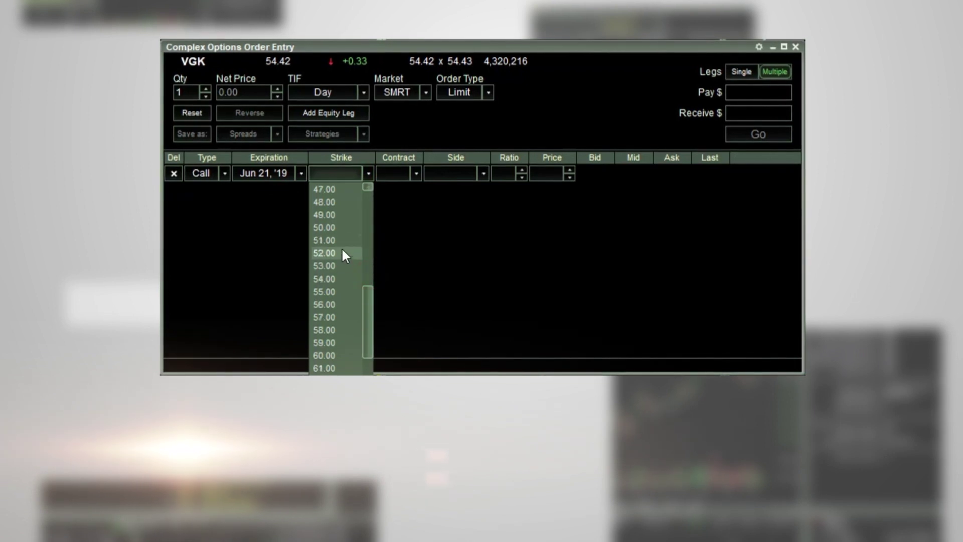
{"action": "left_click", "coordinate": [338, 240]}
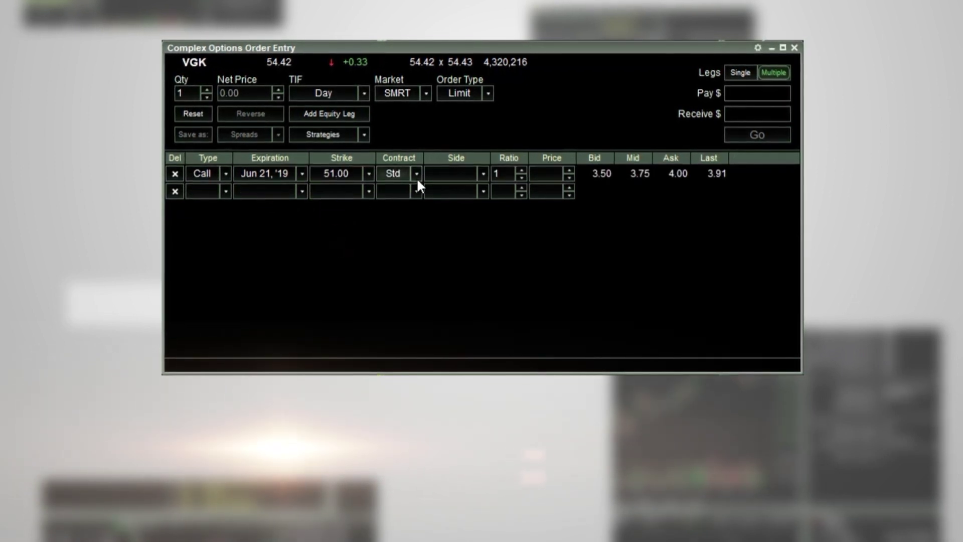
{"action": "left_click", "coordinate": [483, 173]}
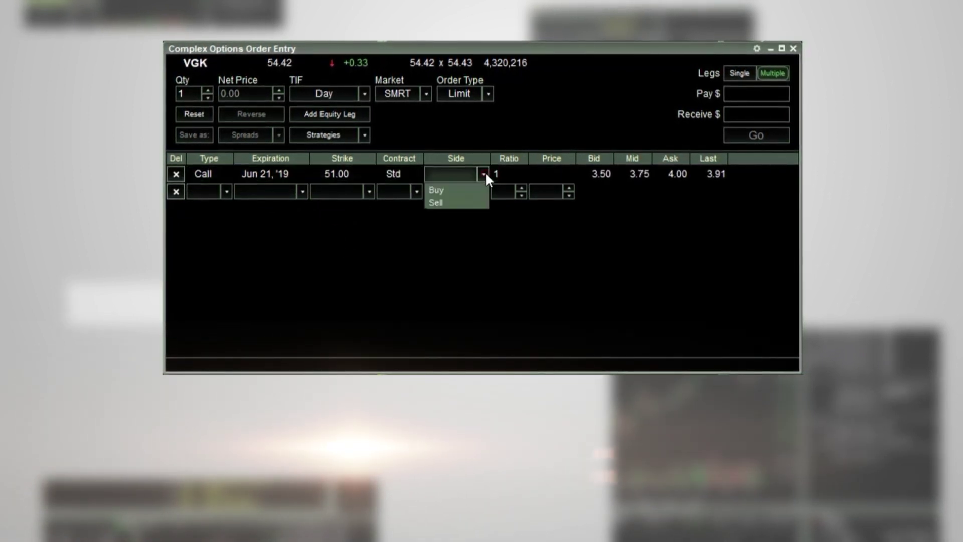
{"action": "left_click", "coordinate": [460, 188]}
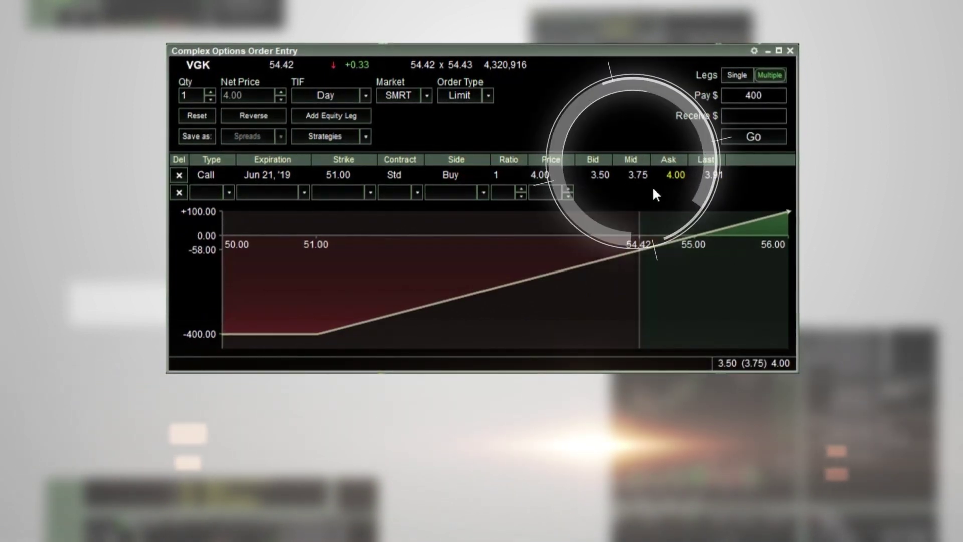
{"action": "left_click", "coordinate": [636, 175]}
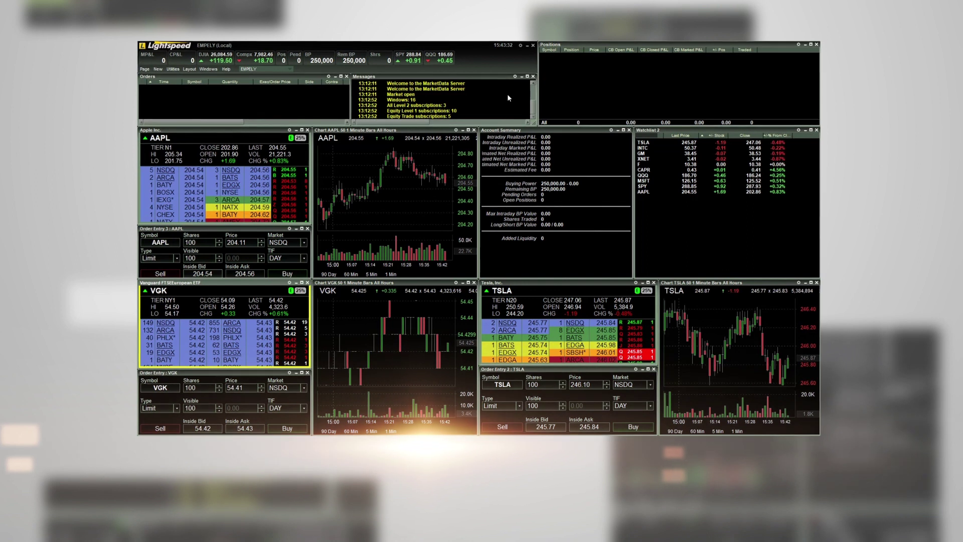
In Custom Orders settings, create the CUSTOM1 command as a Closeout and open the Full pos size list
{"action": "left_click", "coordinate": [519, 51]}
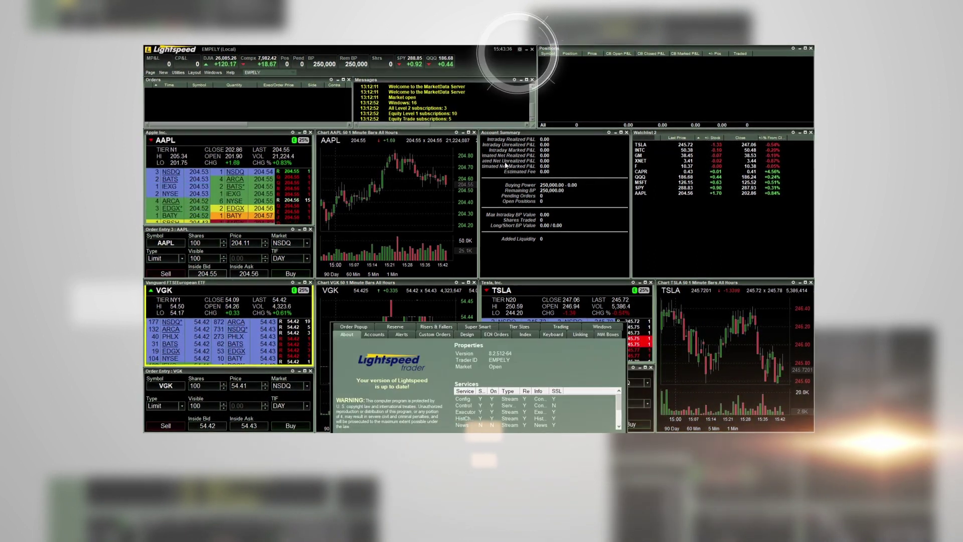
{"action": "left_click", "coordinate": [384, 122]}
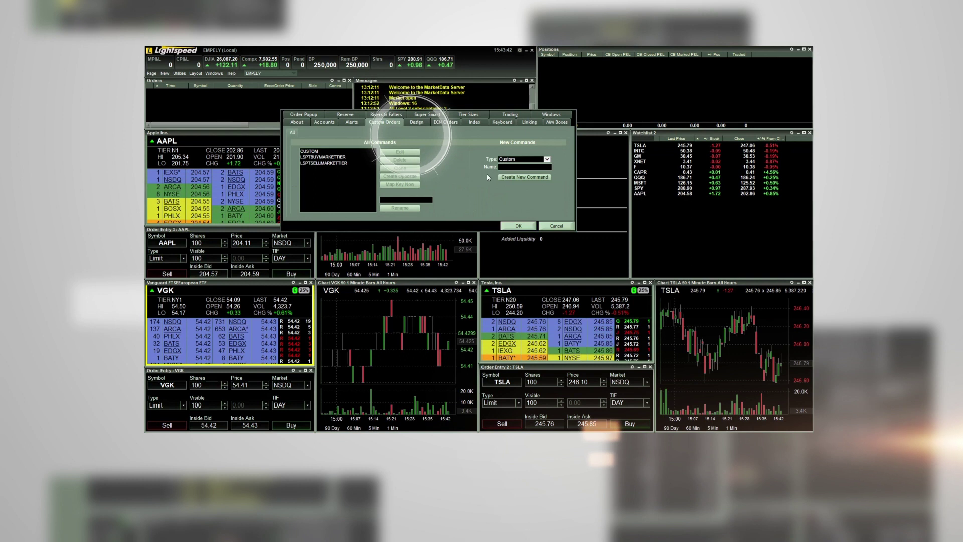
{"action": "left_click", "coordinate": [524, 177]}
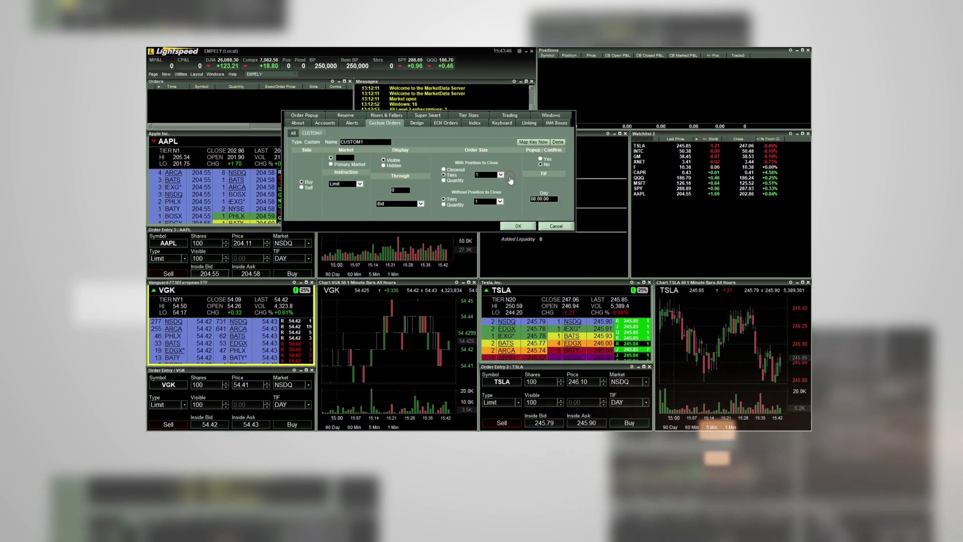
{"action": "left_click", "coordinate": [444, 170]}
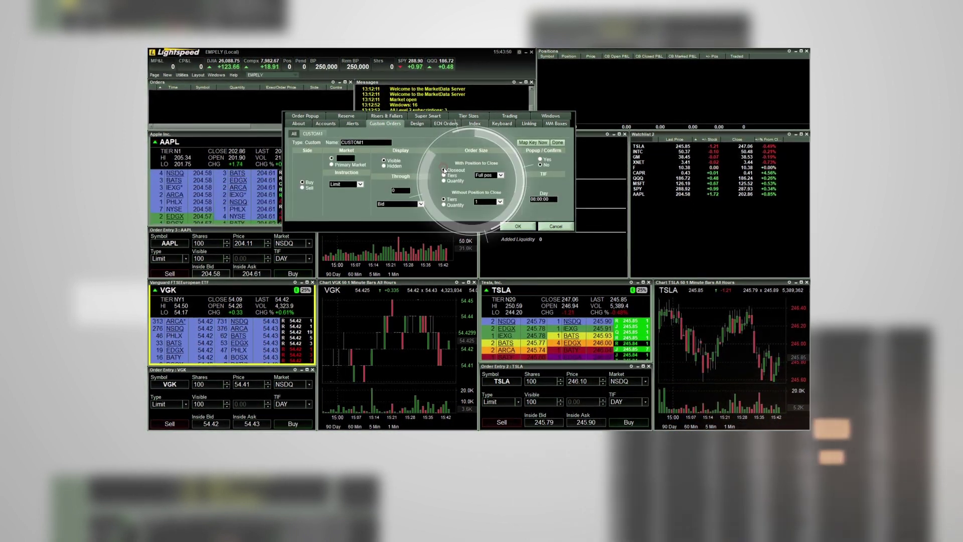
{"action": "left_click", "coordinate": [500, 175]}
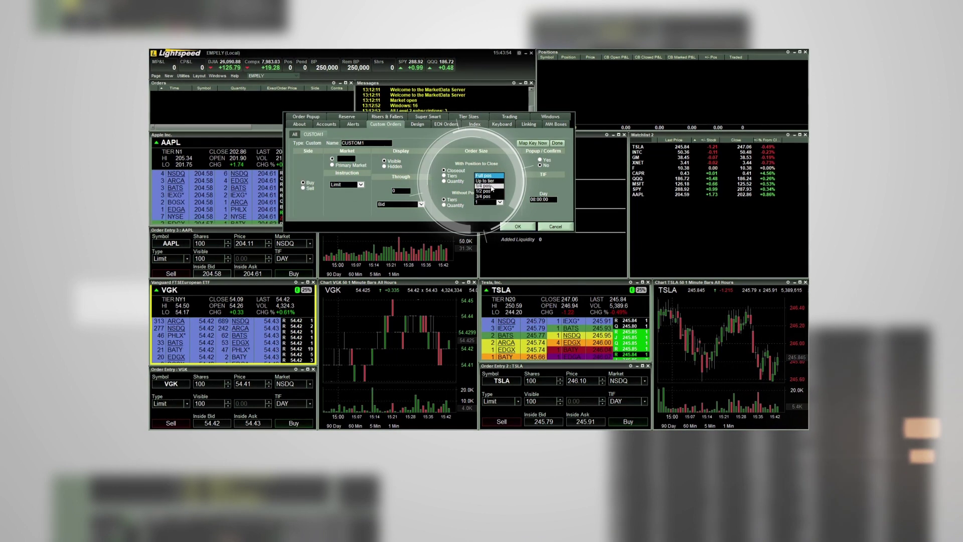